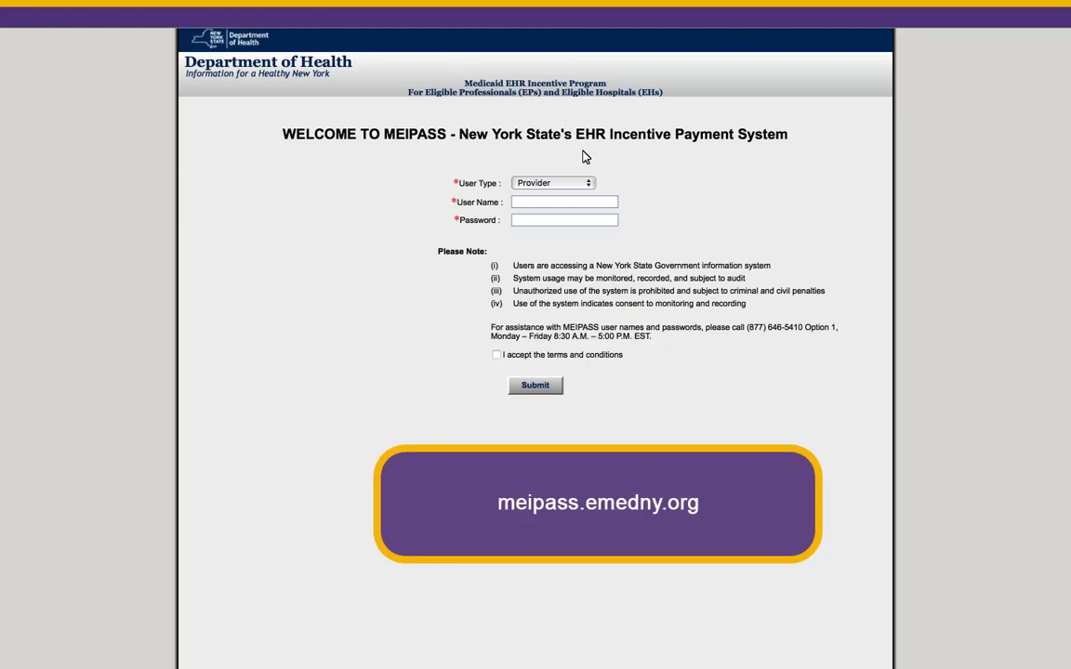
Step: Log in with the Provider user type, the account's user name and password, accepting the terms
{"action": "left_click", "coordinate": [588, 185]}
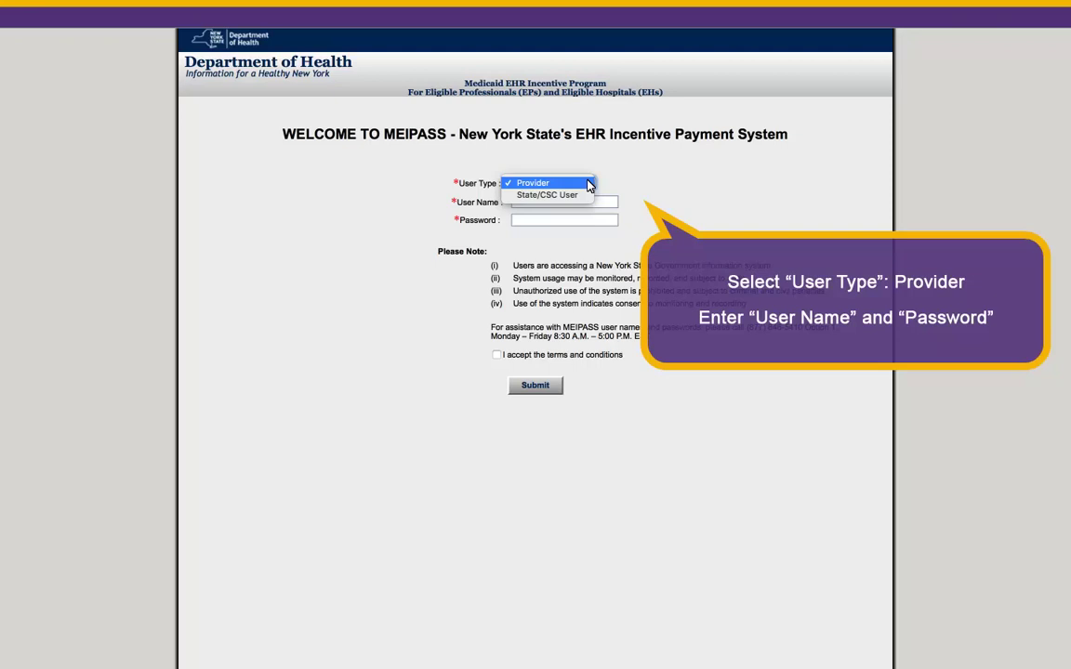
{"action": "left_click", "coordinate": [534, 184]}
{"action": "key", "text": "Tab"}
{"action": "key", "text": "Tab"}
{"action": "type", "text": "•••••••••"}
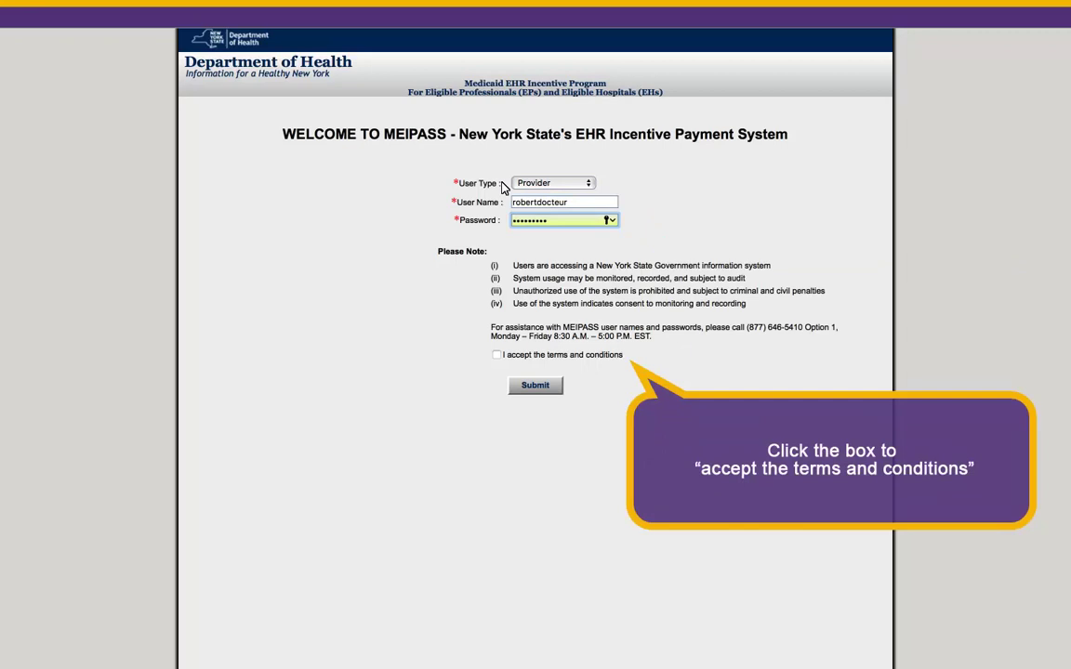
{"action": "left_click", "coordinate": [496, 355]}
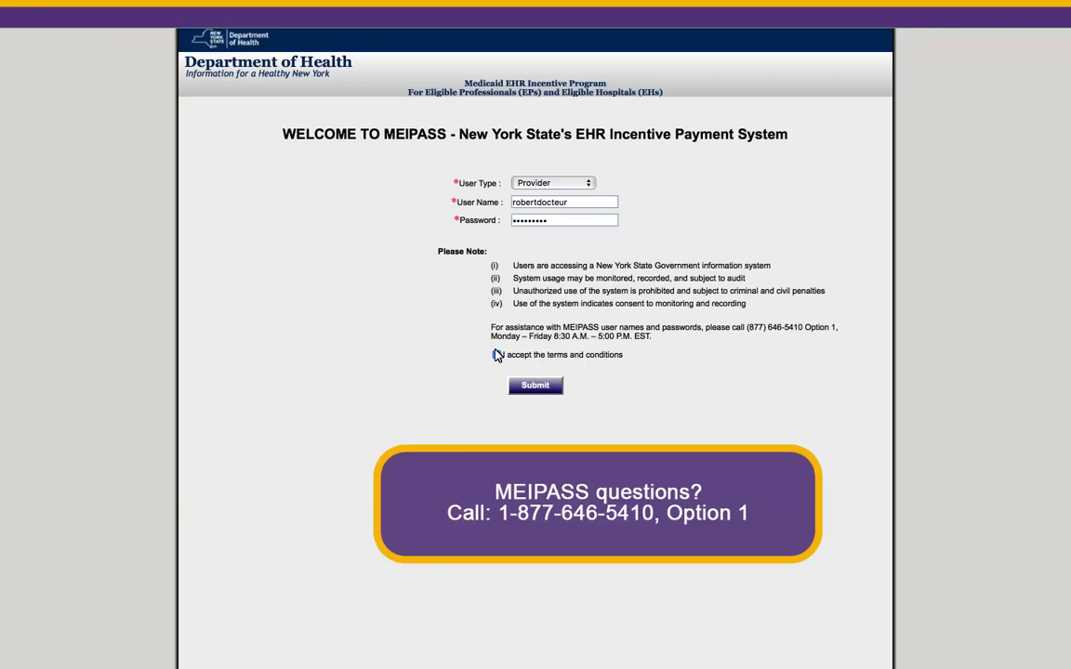
{"action": "left_click", "coordinate": [532, 385]}
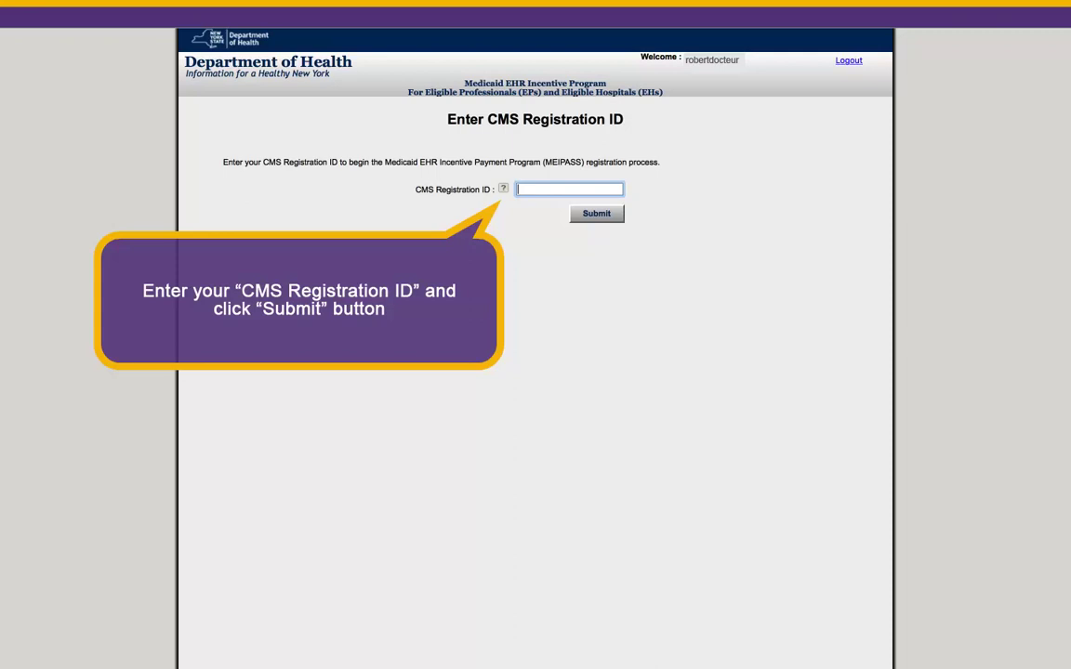
Step: Enter the provider's CMS Registration ID and submit it
{"action": "type", "text": "9876543210"}
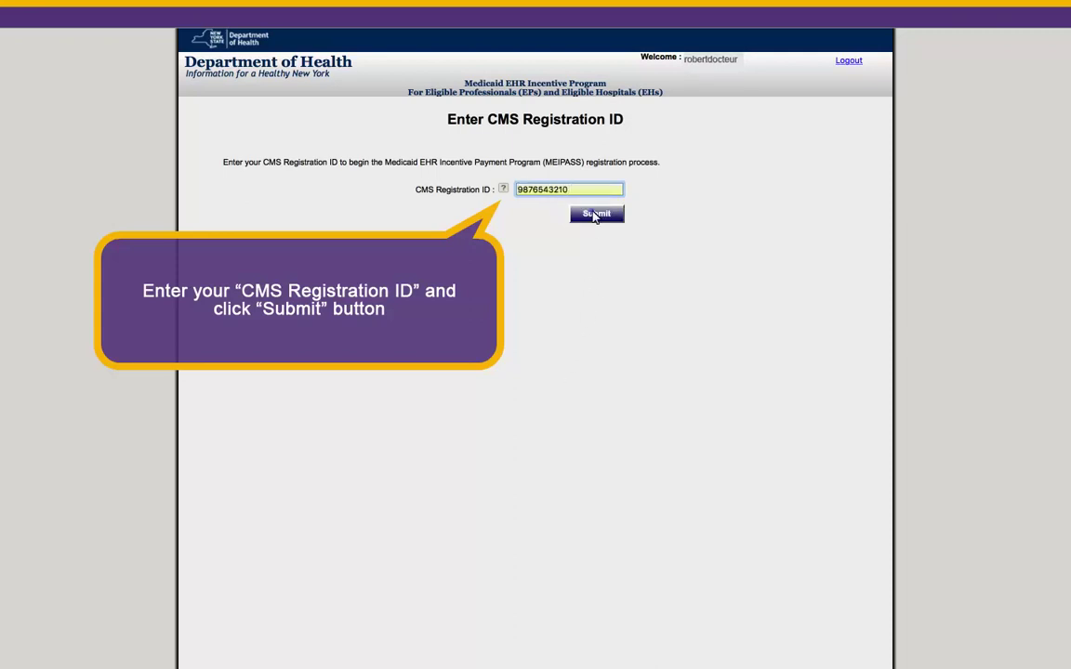
{"action": "left_click", "coordinate": [595, 215]}
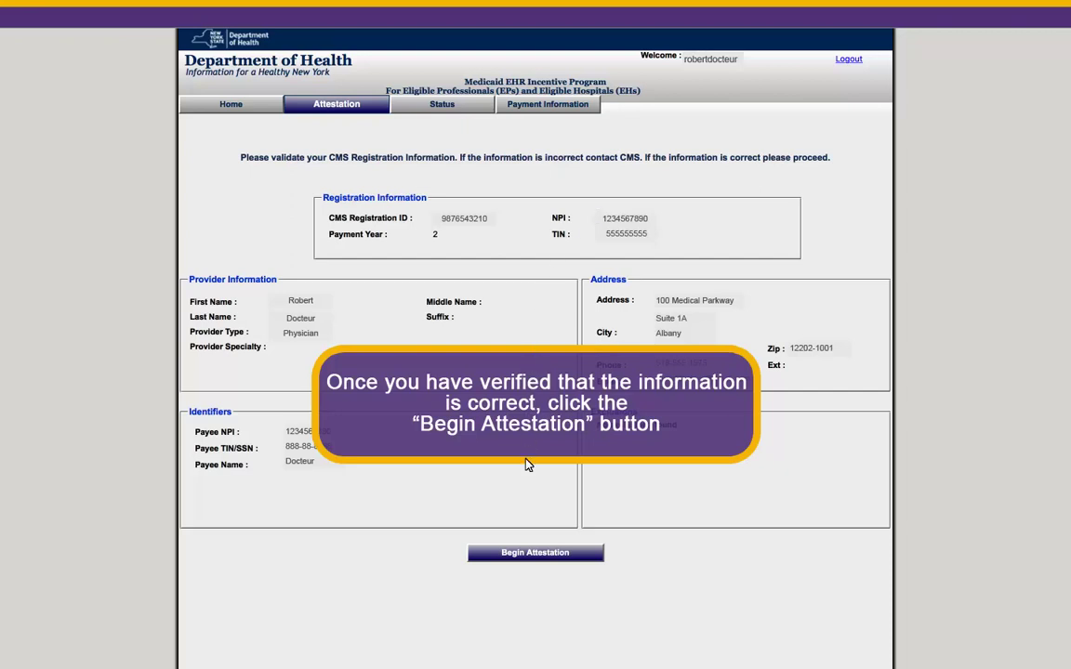
Step: Begin the attestation once the registration, provider and address details are verified
{"action": "left_click", "coordinate": [511, 554]}
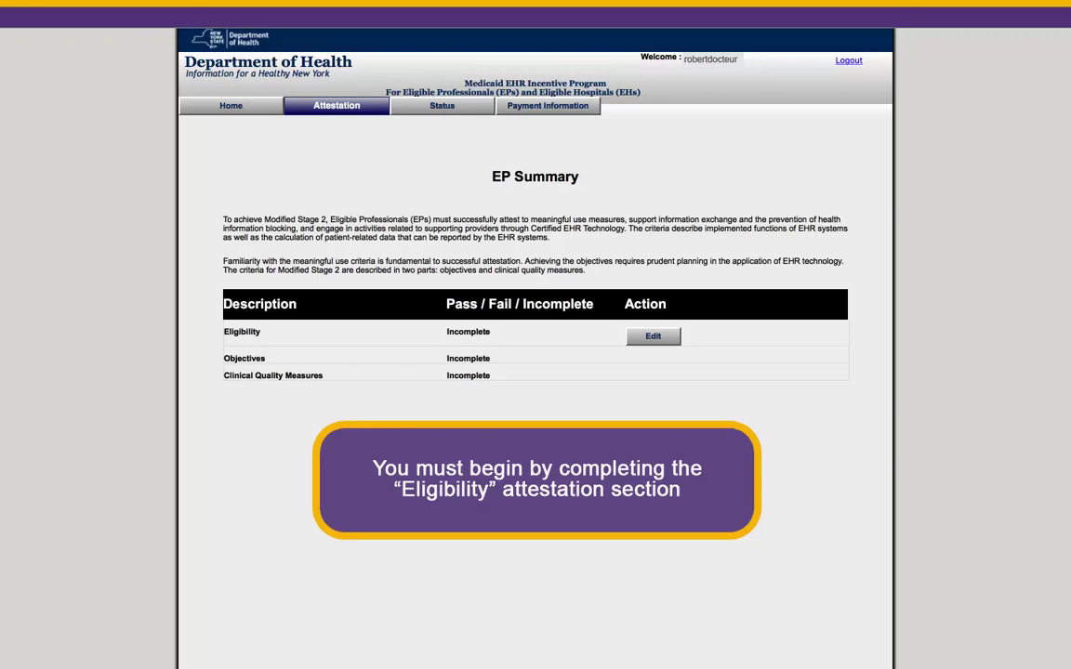
Step: Edit the Eligibility row on the EP Summary page
{"action": "left_click", "coordinate": [653, 336]}
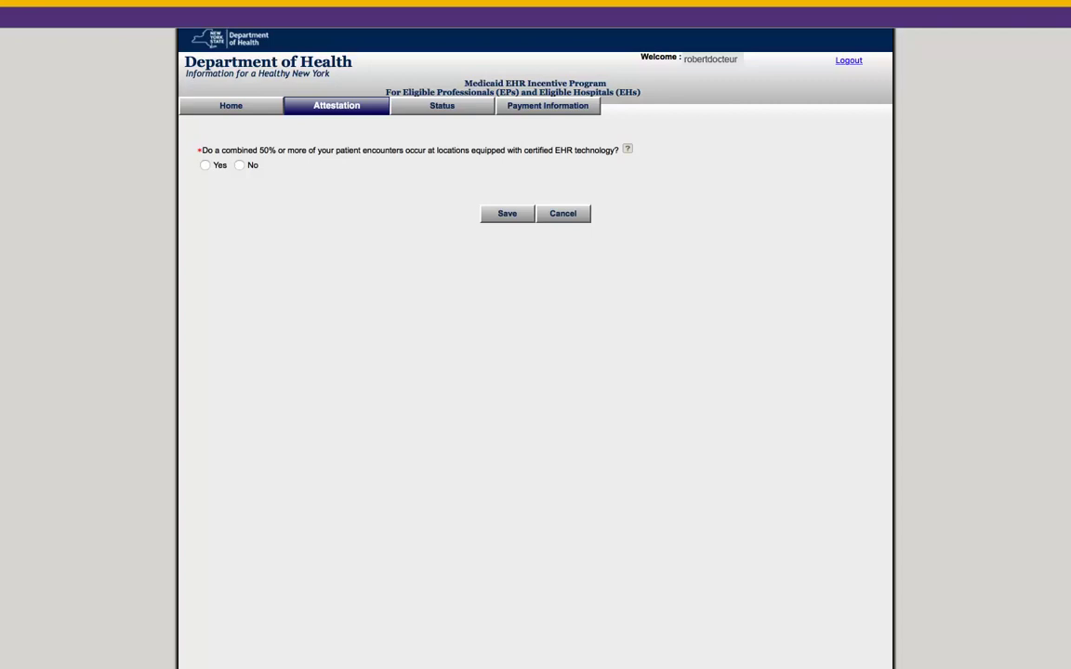
Step: Answer Yes to the certified EHR location and 80% patient questions, and set Payment Year 2017
{"action": "mouse_move", "coordinate": [632, 156]}
{"action": "left_click", "coordinate": [205, 164]}
{"action": "left_click", "coordinate": [205, 197]}
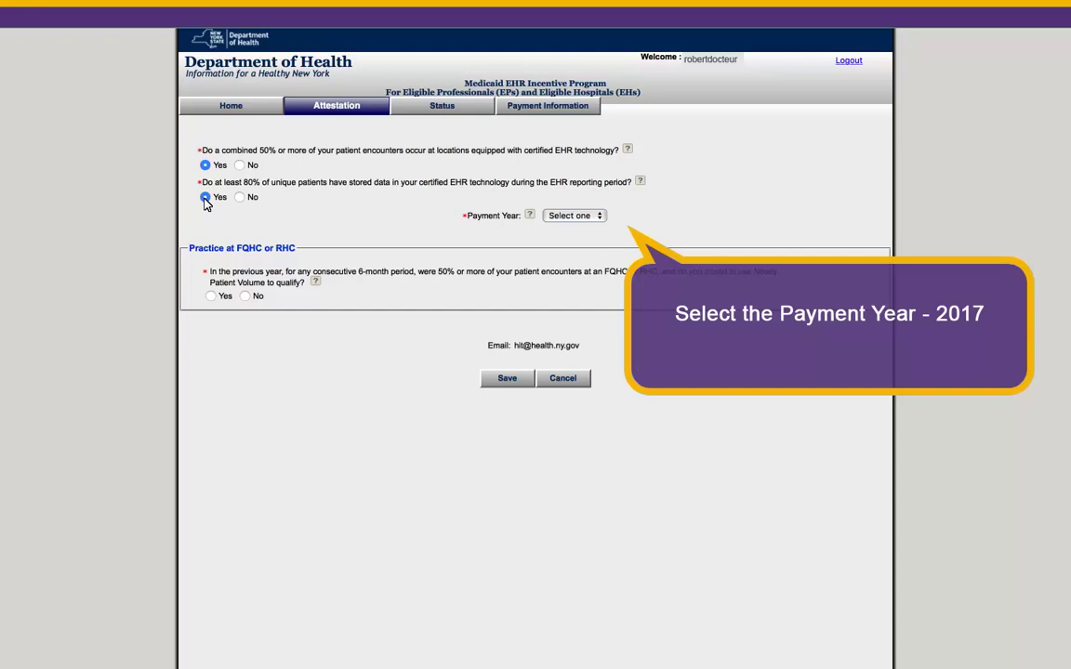
{"action": "left_click", "coordinate": [552, 215]}
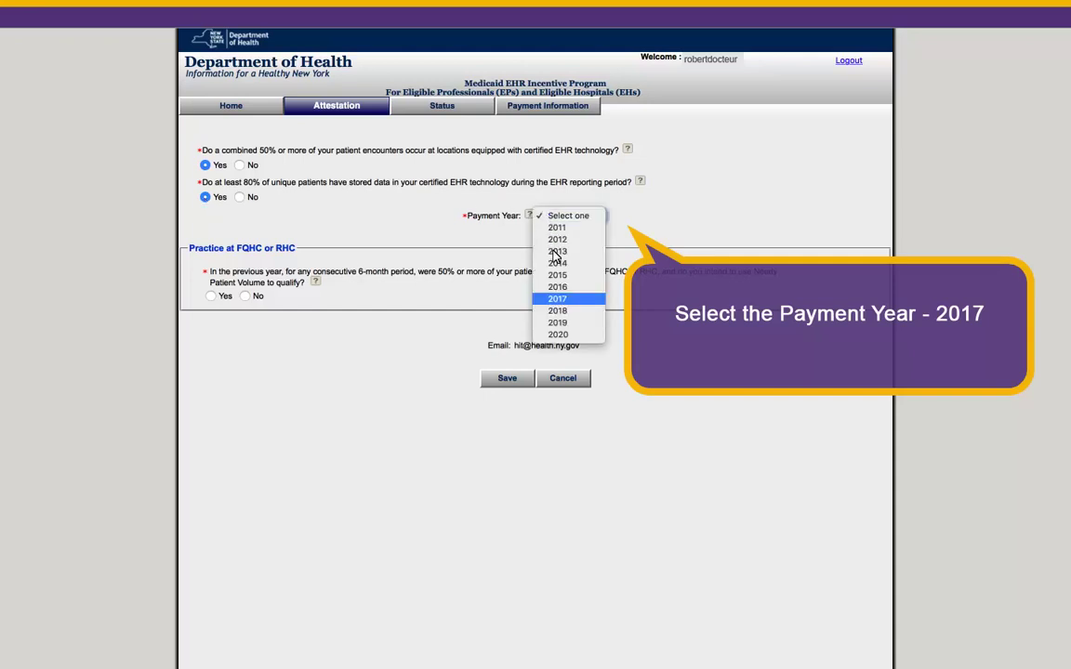
{"action": "left_click", "coordinate": [555, 299]}
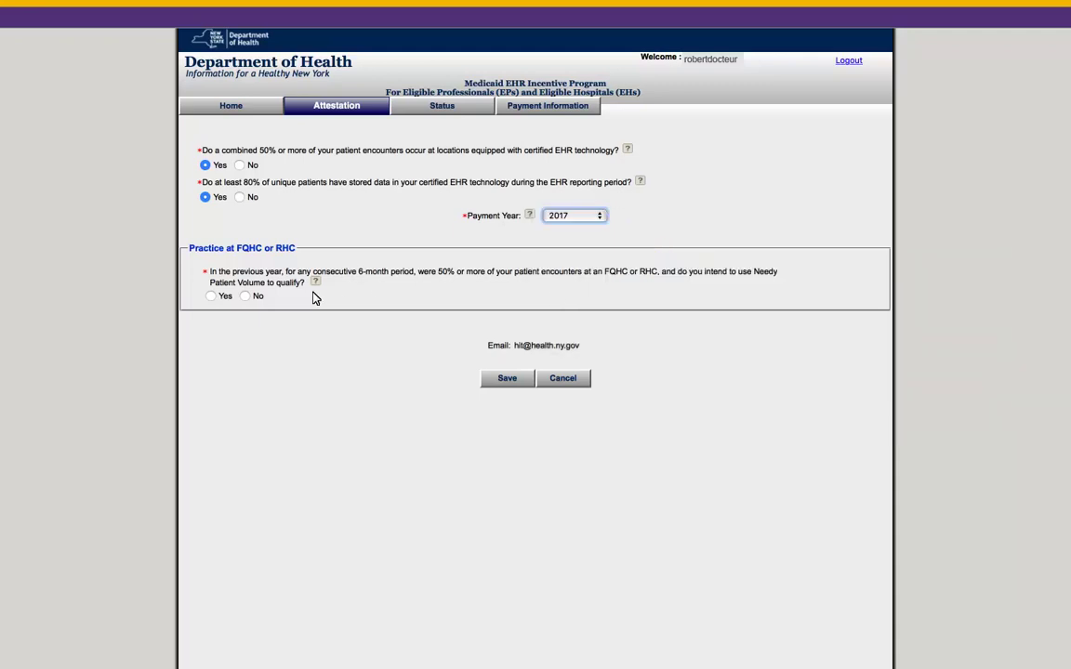
{"action": "left_click", "coordinate": [245, 295]}
{"action": "scroll", "coordinate": [240, 297], "scroll_direction": "down", "scroll_amount": 3}
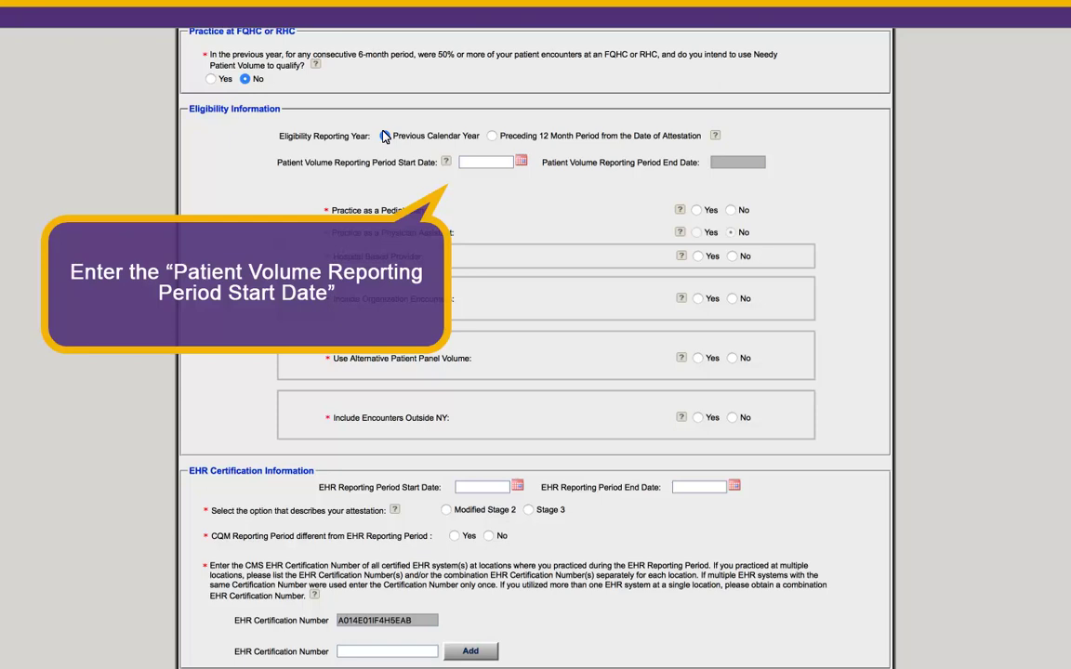
Step: Use the previous calendar year starting 03/01/2016 and answer No to all four provider questions
{"action": "left_click", "coordinate": [384, 136]}
{"action": "type", "text": "03/01/2016"}
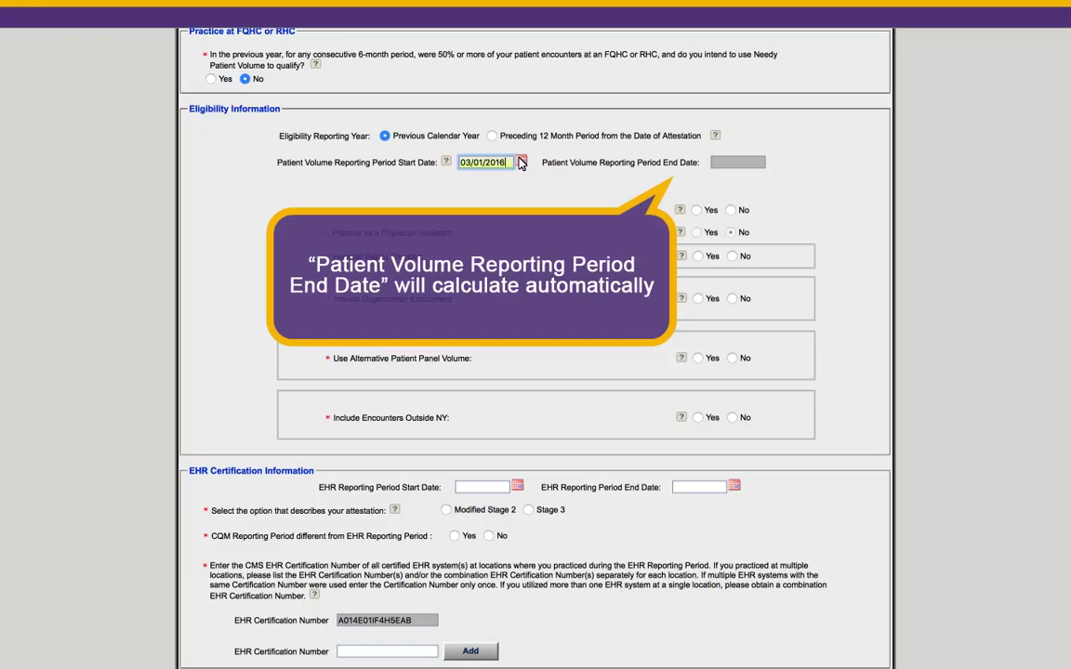
{"action": "left_click", "coordinate": [735, 162]}
{"action": "left_click", "coordinate": [731, 210]}
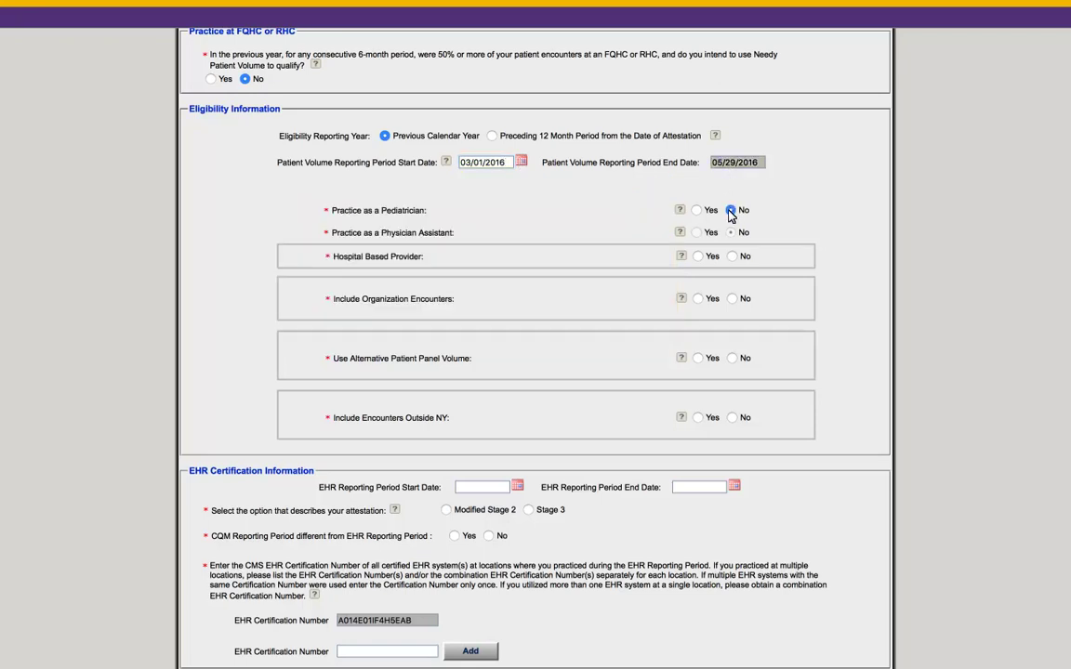
{"action": "left_click", "coordinate": [733, 256]}
{"action": "left_click", "coordinate": [733, 298]}
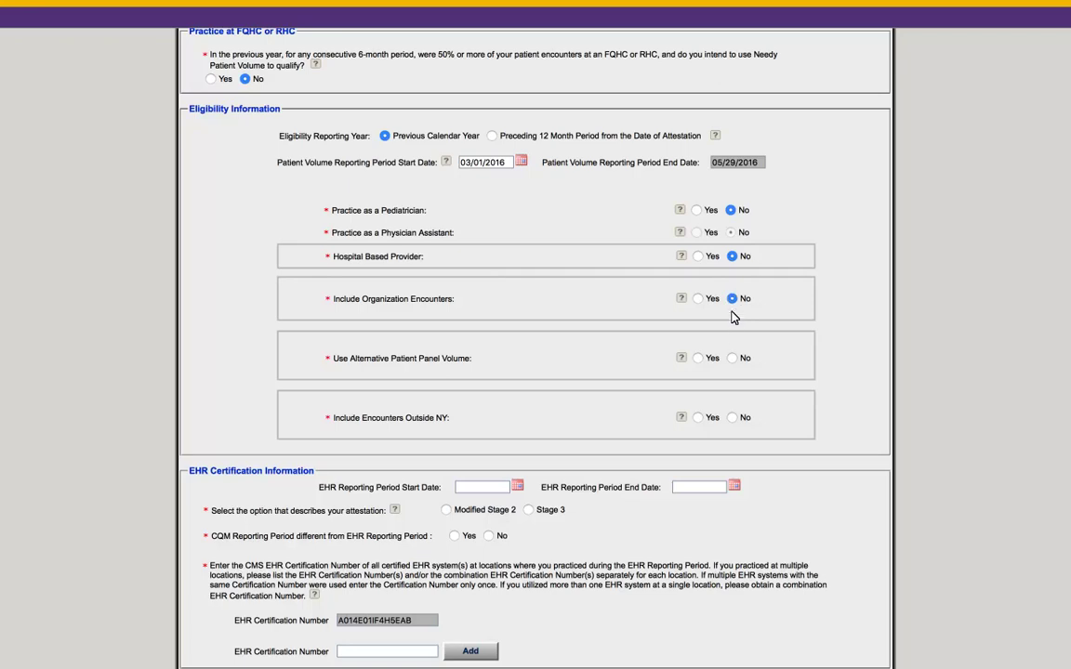
{"action": "left_click", "coordinate": [733, 358]}
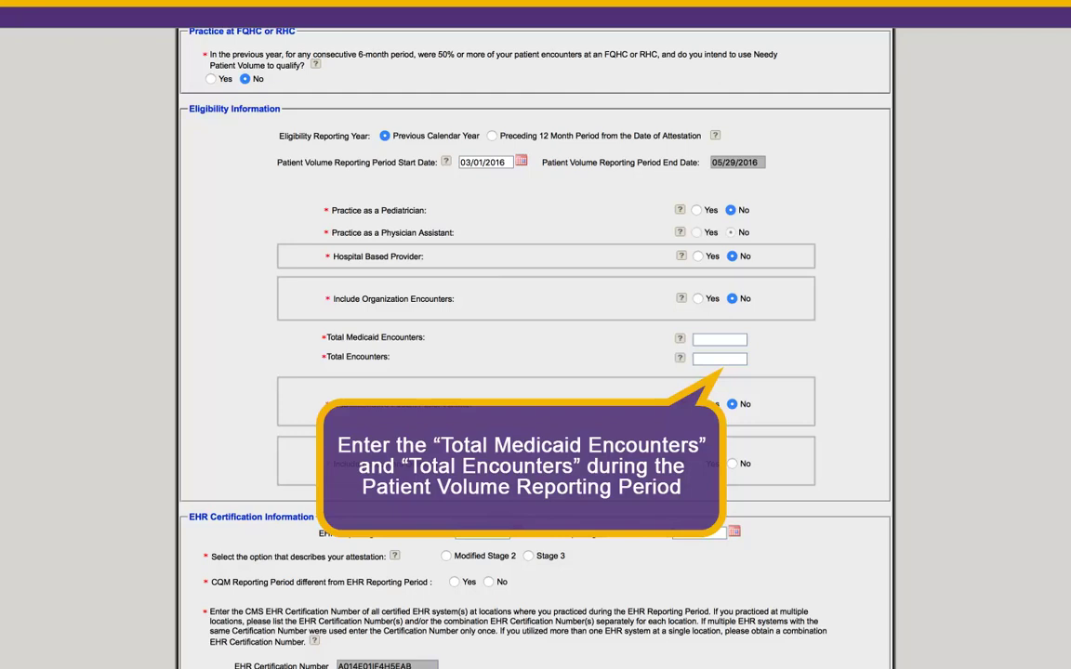
Step: Enter 500 Total Medicaid Encounters and 1000 Total Encounters
{"action": "left_click", "coordinate": [718, 339]}
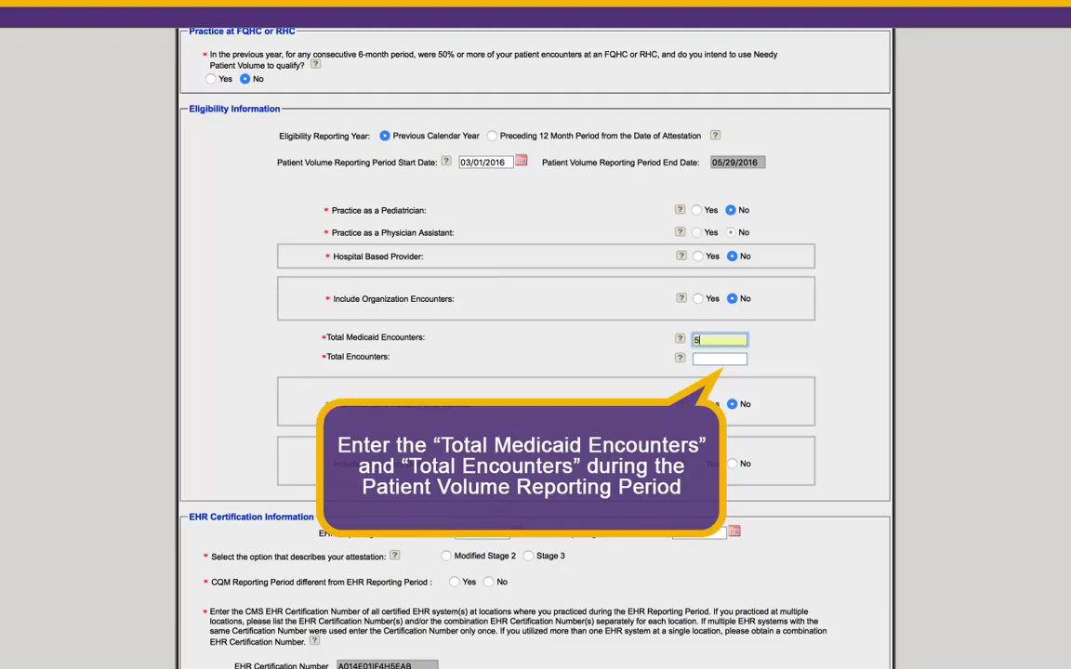
{"action": "type", "text": "500"}
{"action": "key", "text": "Tab"}
{"action": "type", "text": "1000"}
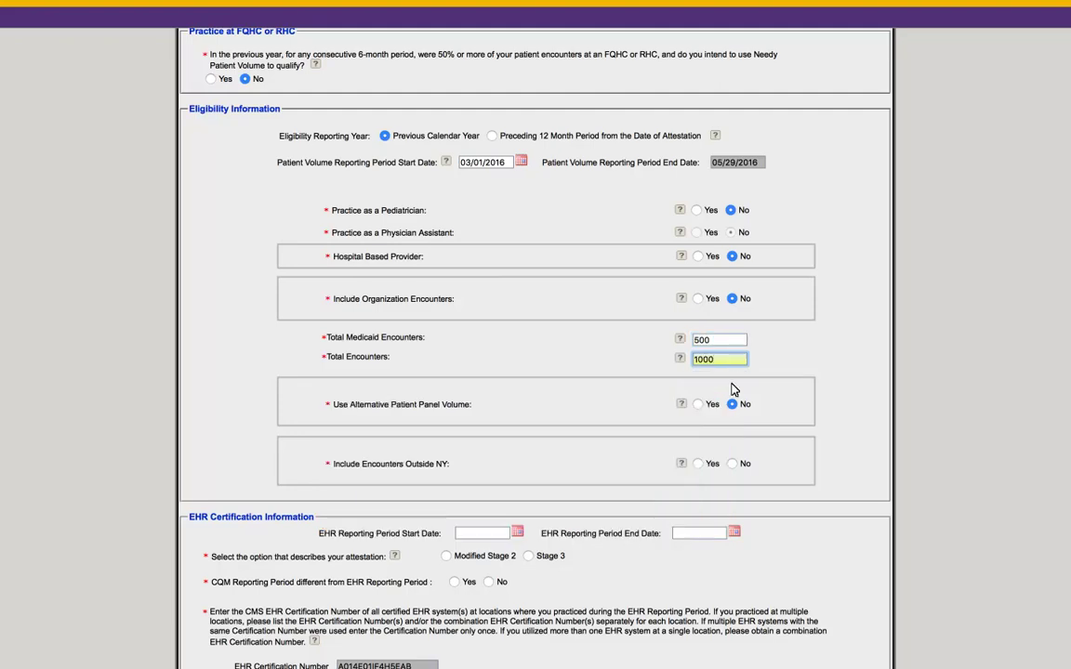
{"action": "scroll", "coordinate": [837, 430], "scroll_direction": "down", "scroll_amount": 2}
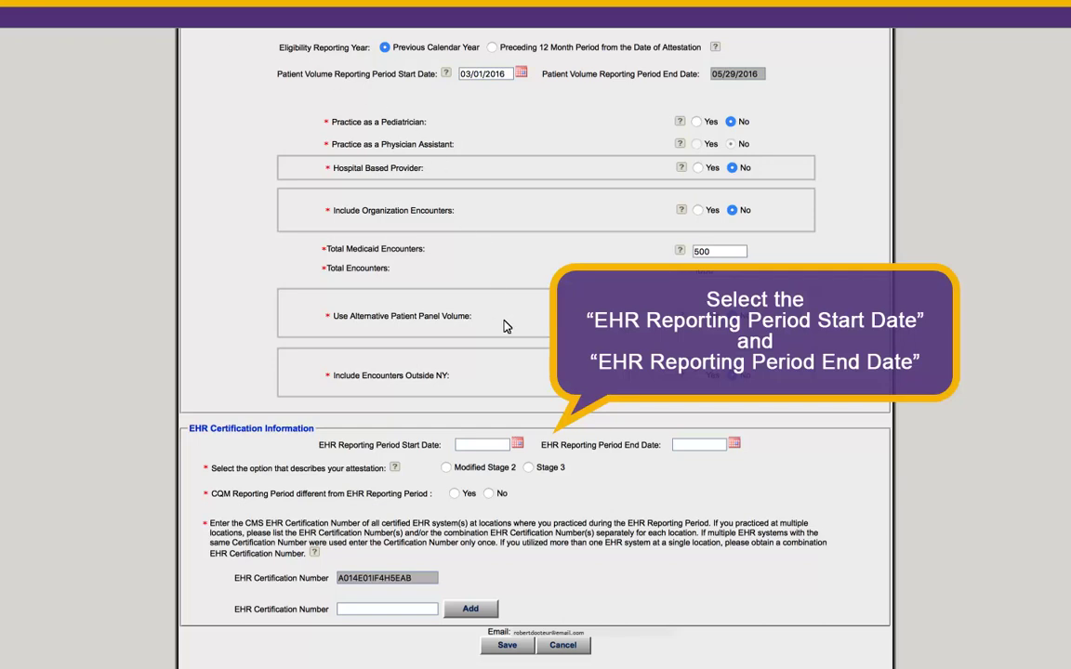
Step: Set the EHR reporting period 05/12/2017 to 08/10/2017 and choose Modified Stage 2
{"action": "left_click", "coordinate": [518, 443]}
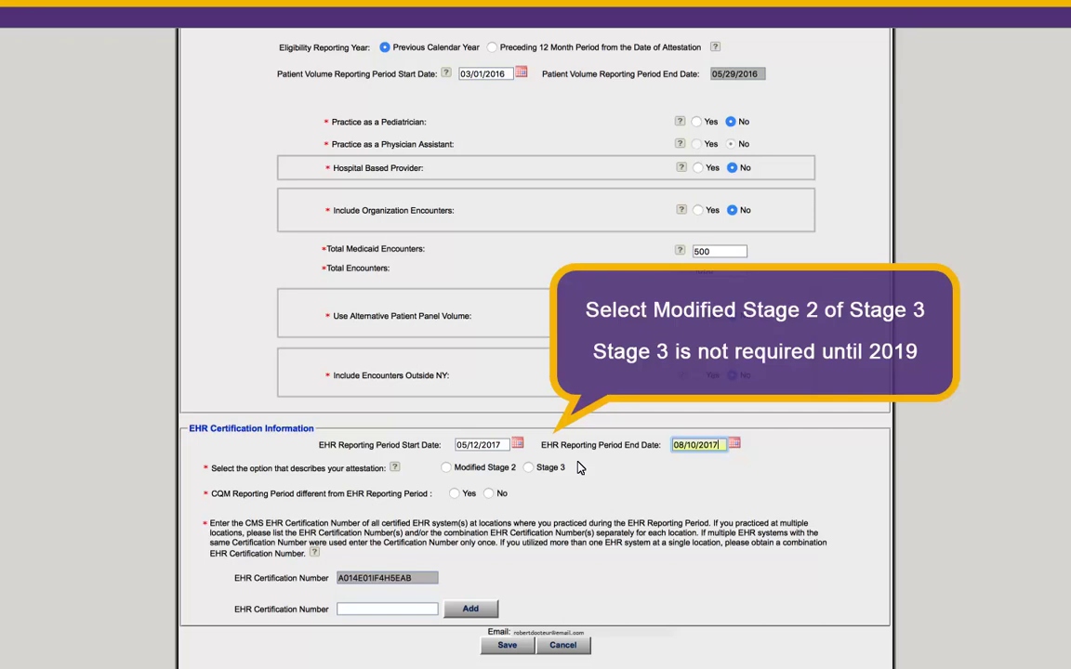
{"action": "left_click", "coordinate": [447, 467]}
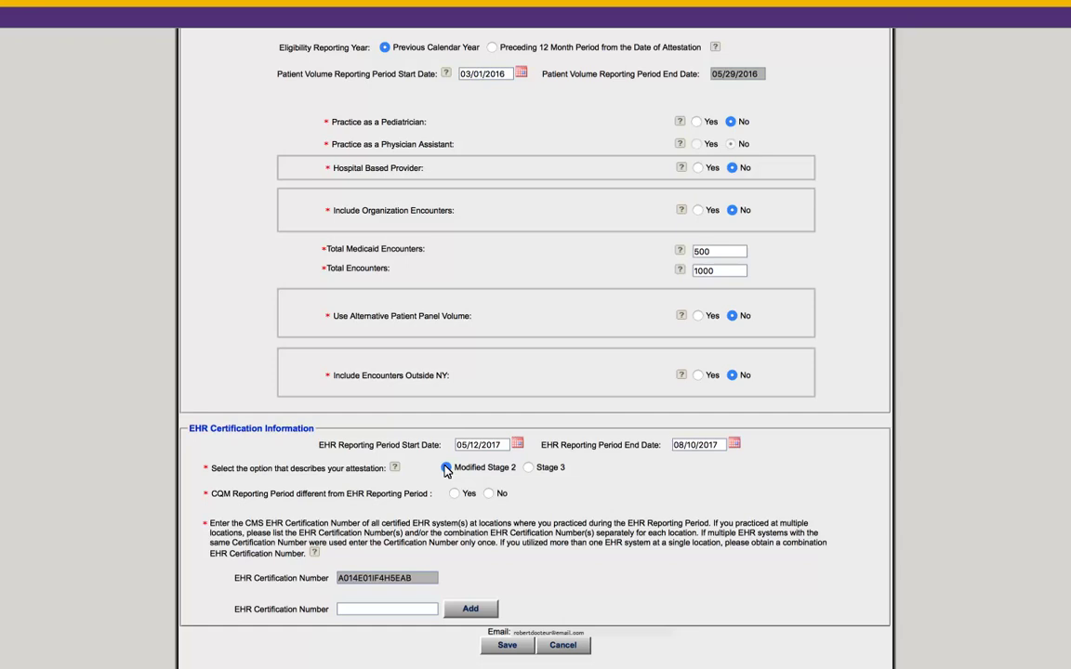
Step: Confirm Modified Stage 2, answer No to a separate CQM reporting period, and save
{"action": "left_click", "coordinate": [446, 468]}
{"action": "left_click", "coordinate": [488, 493]}
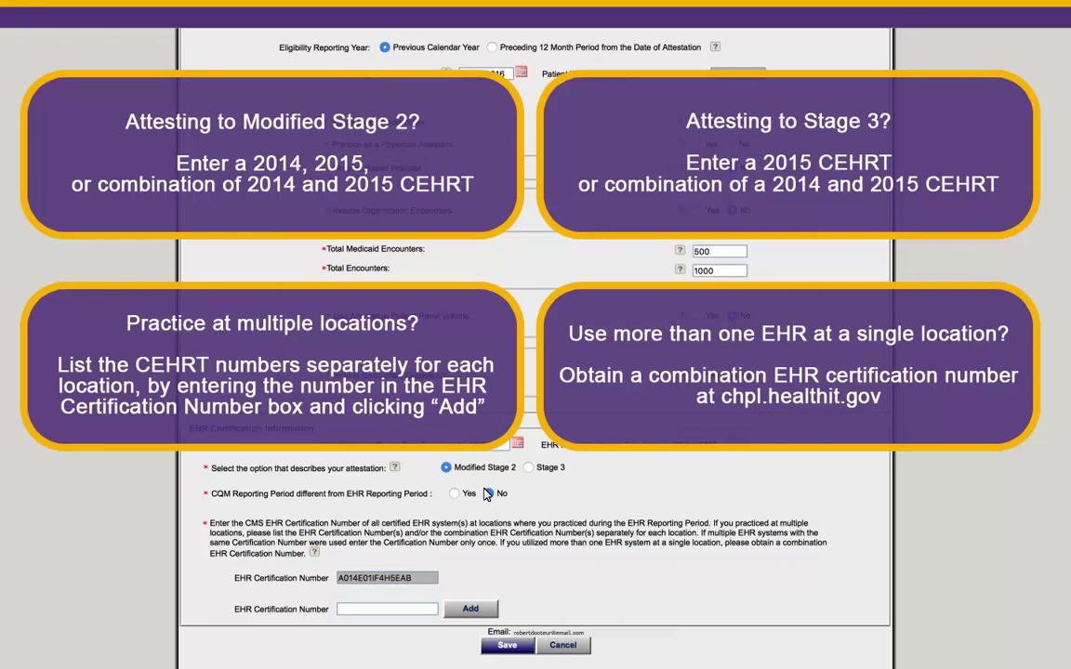
{"action": "left_click", "coordinate": [487, 493]}
{"action": "left_click", "coordinate": [502, 645]}
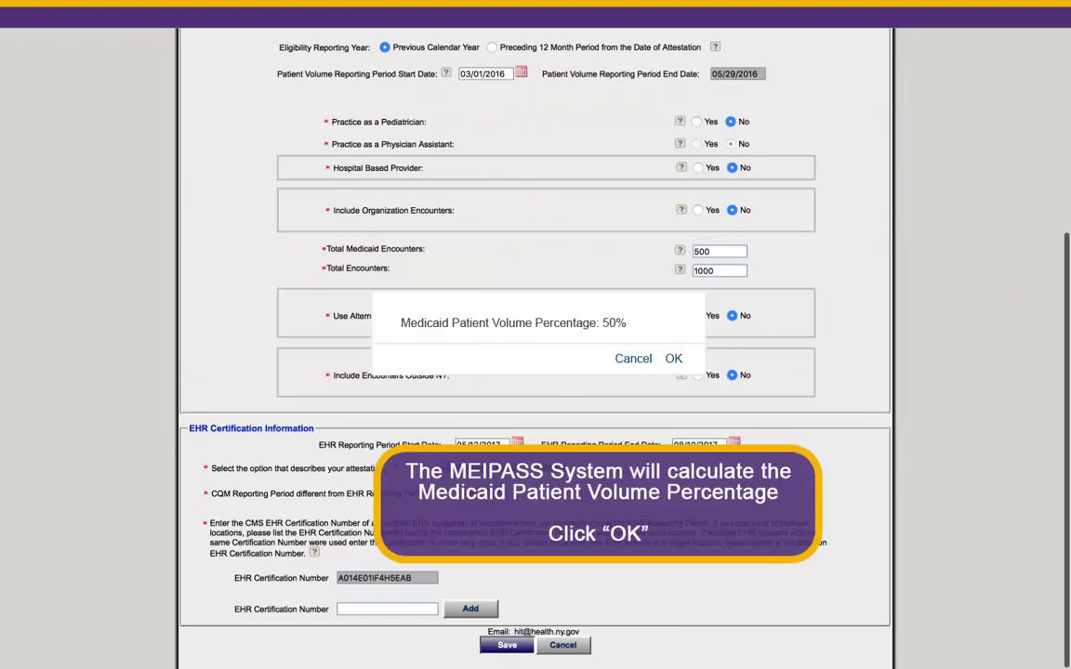